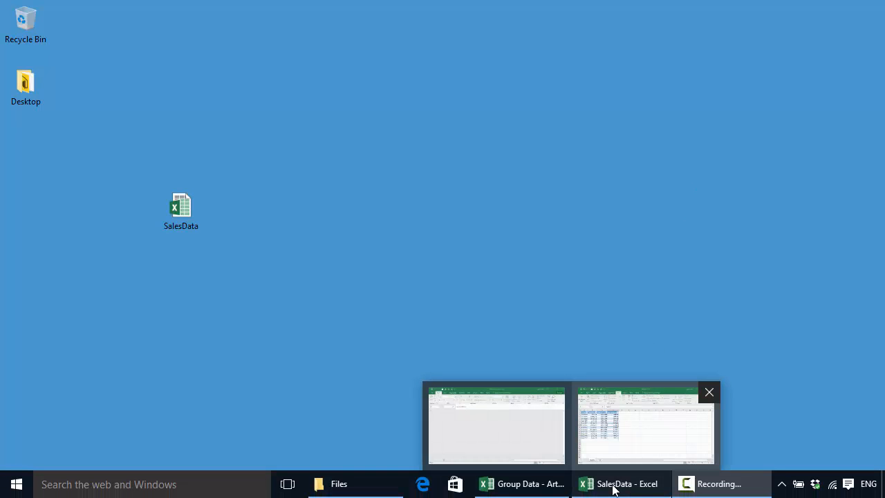
# Switch to the SalesData workbook in Excel and create a new query from its sales table.
pyautogui.click(613, 487)
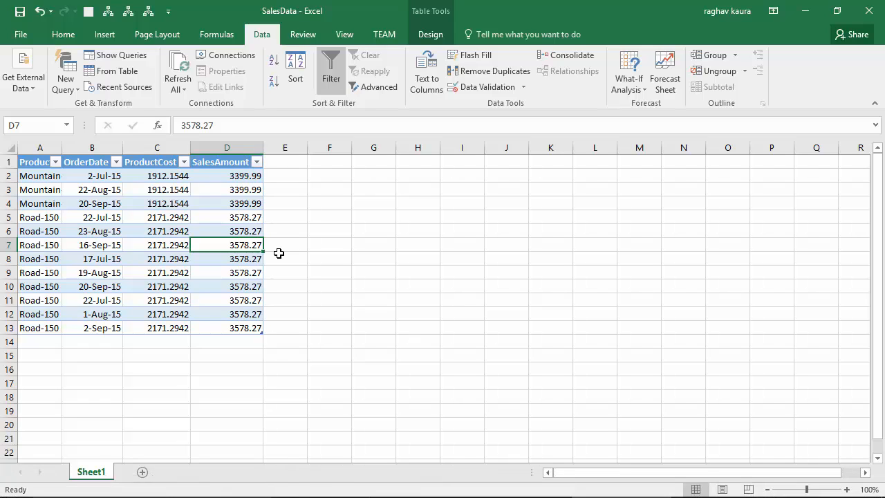
pyautogui.click(219, 207)
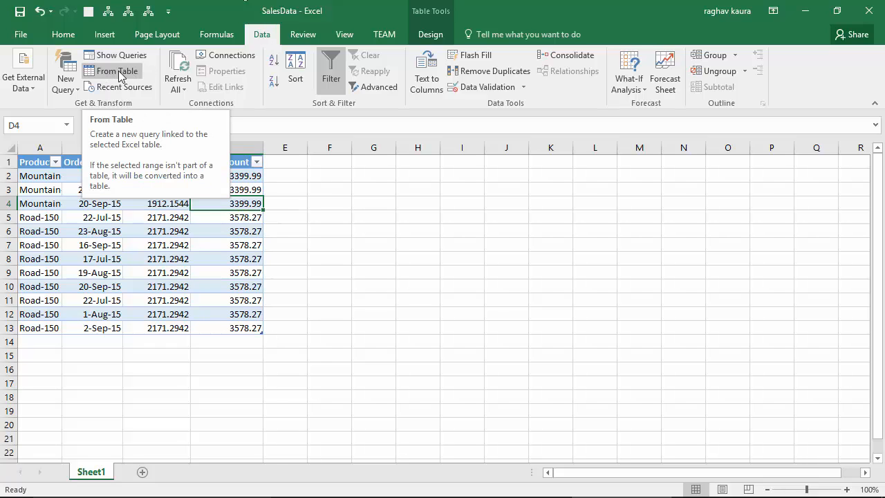
pyautogui.click(214, 242)
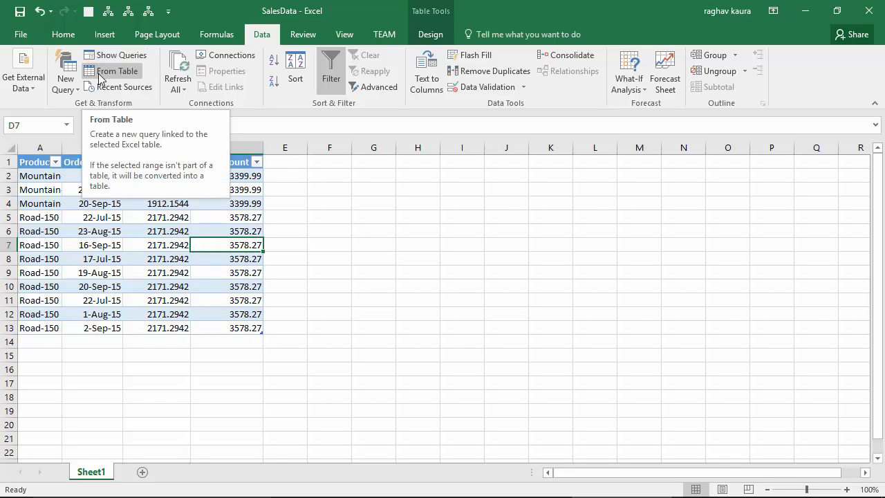
pyautogui.click(136, 74)
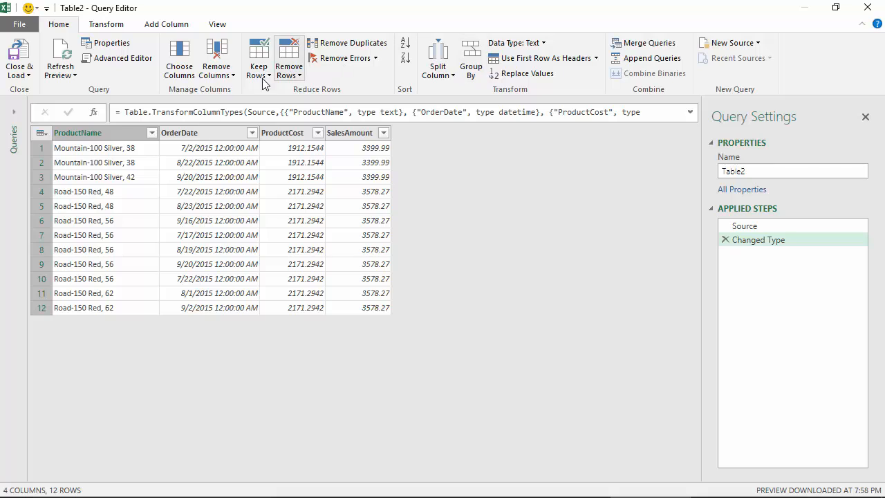
pyautogui.click(302, 75)
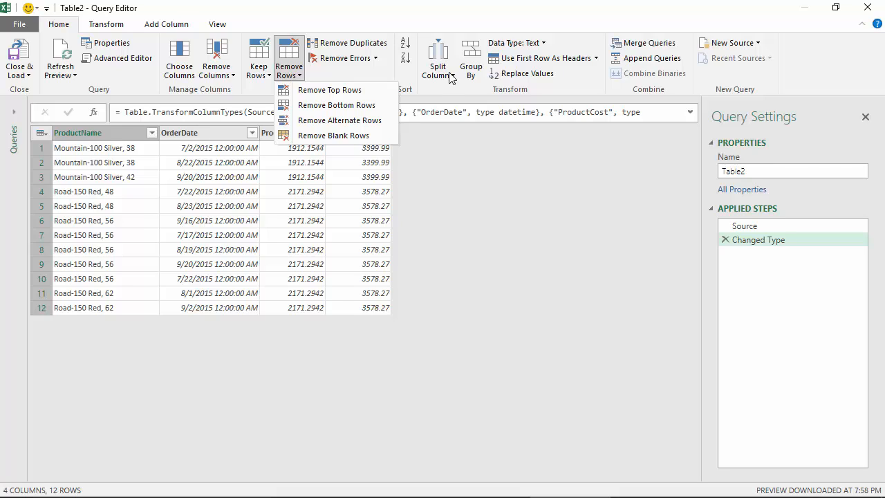
pyautogui.click(510, 249)
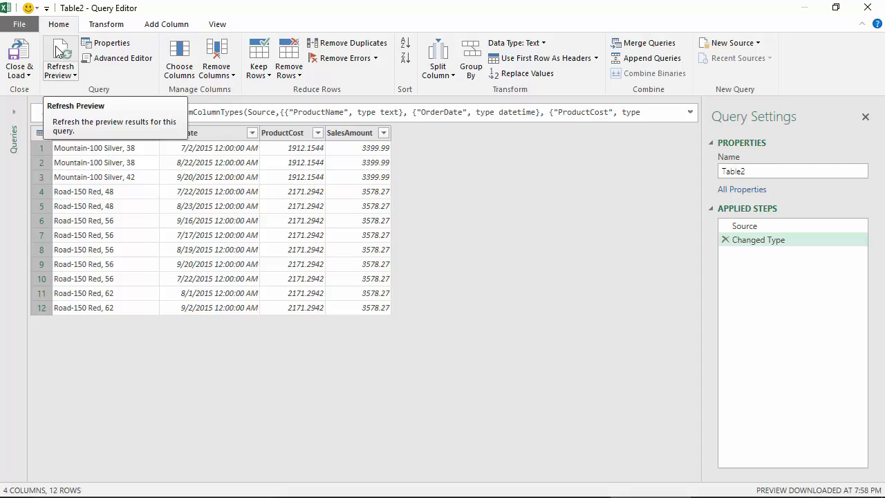
pyautogui.click(116, 24)
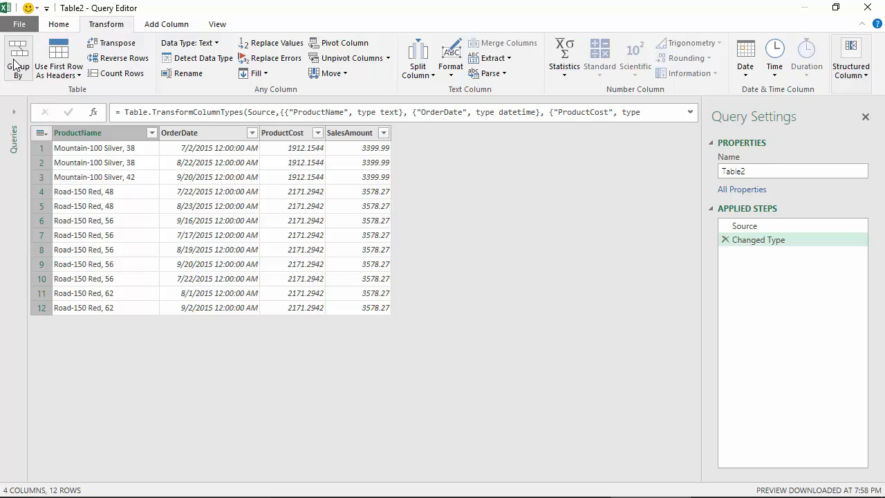
pyautogui.click(47, 25)
pyautogui.click(100, 24)
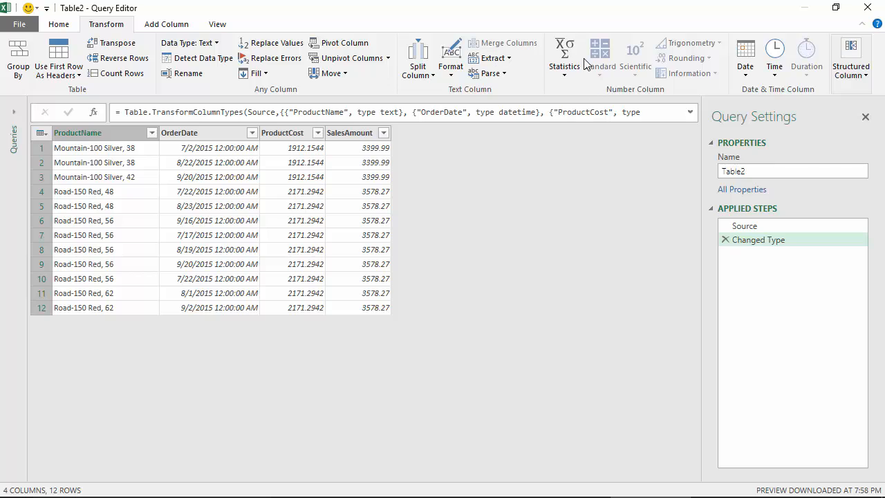
pyautogui.click(564, 72)
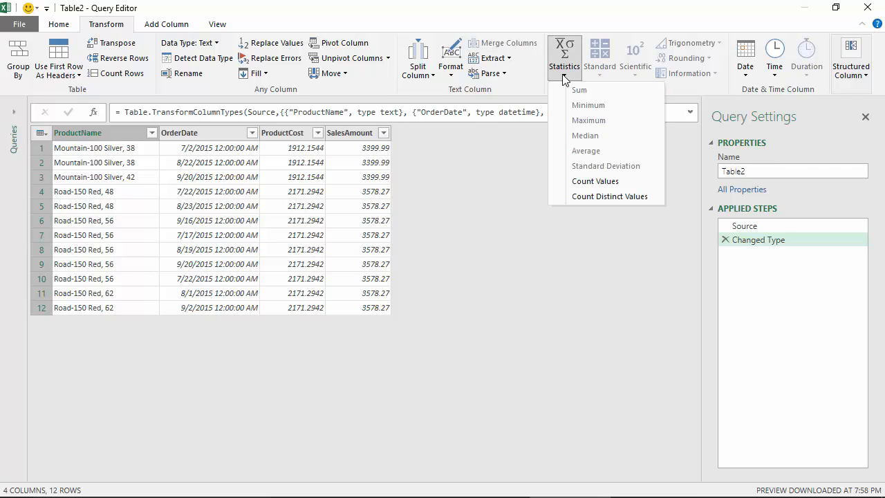
pyautogui.click(775, 75)
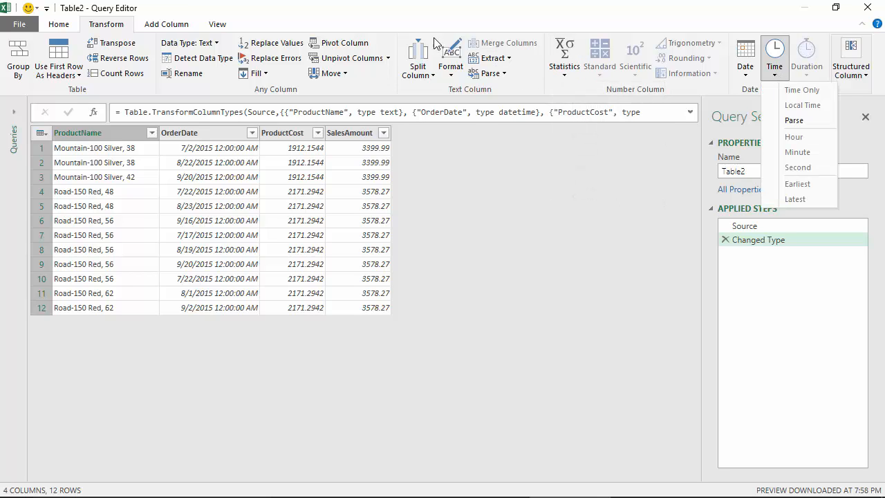
# Add a custom column named CopyOfProductName with the formula = [ProductName].
pyautogui.click(166, 25)
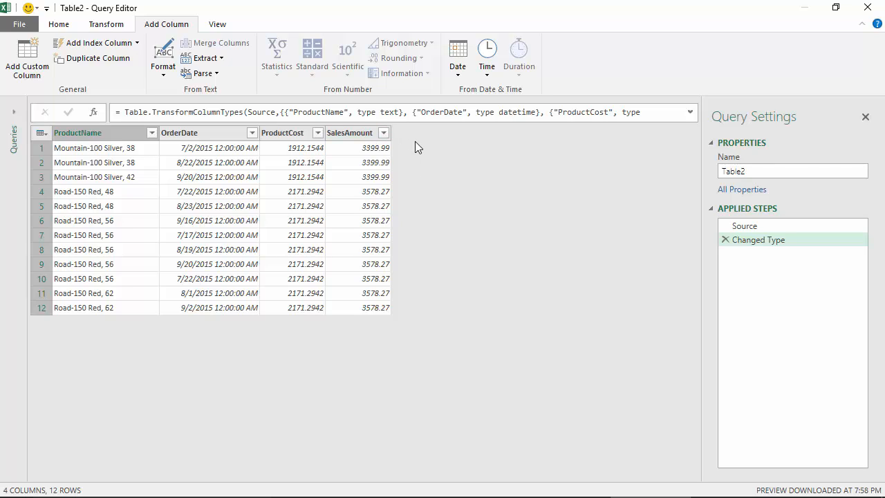
pyautogui.click(351, 134)
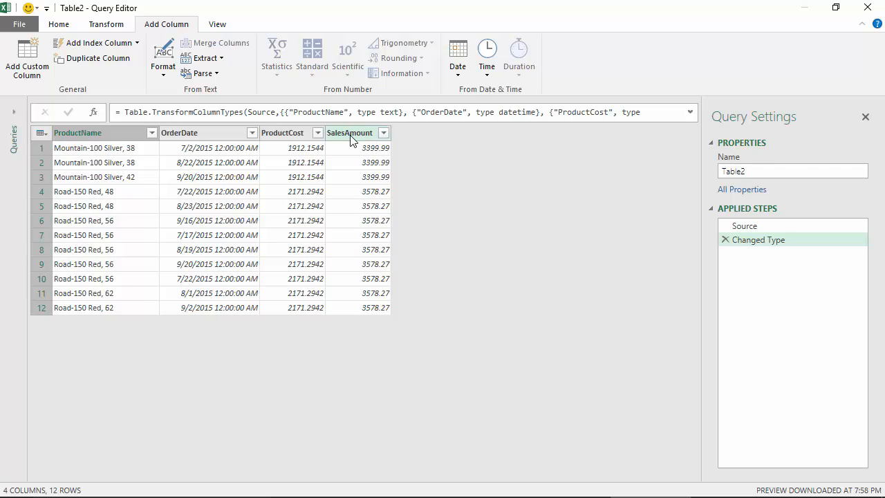
pyautogui.click(35, 61)
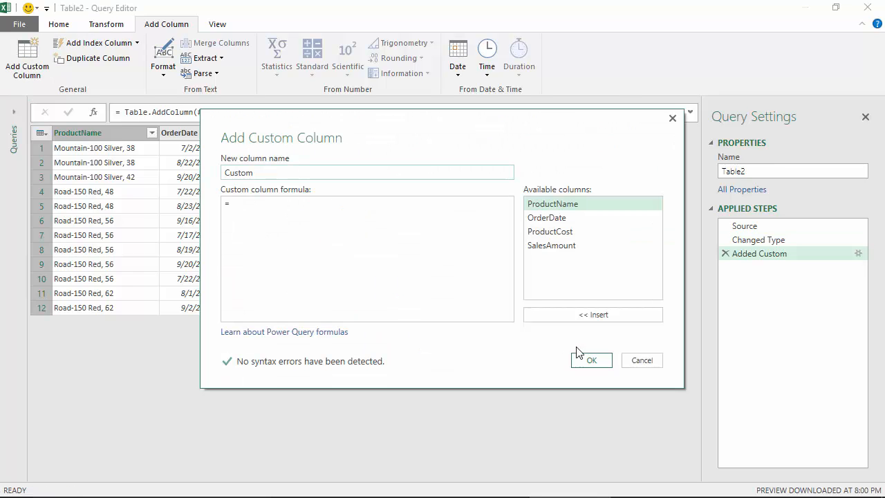
pyautogui.click(371, 223)
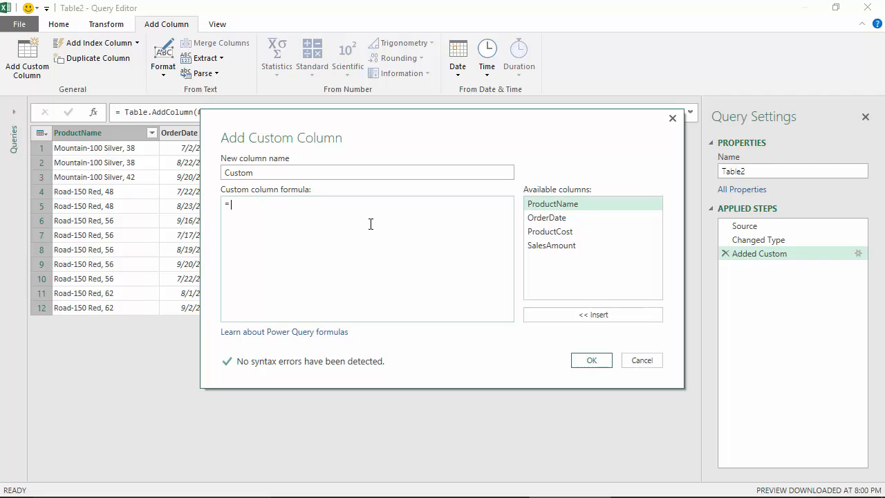
pyautogui.doubleClick(549, 206)
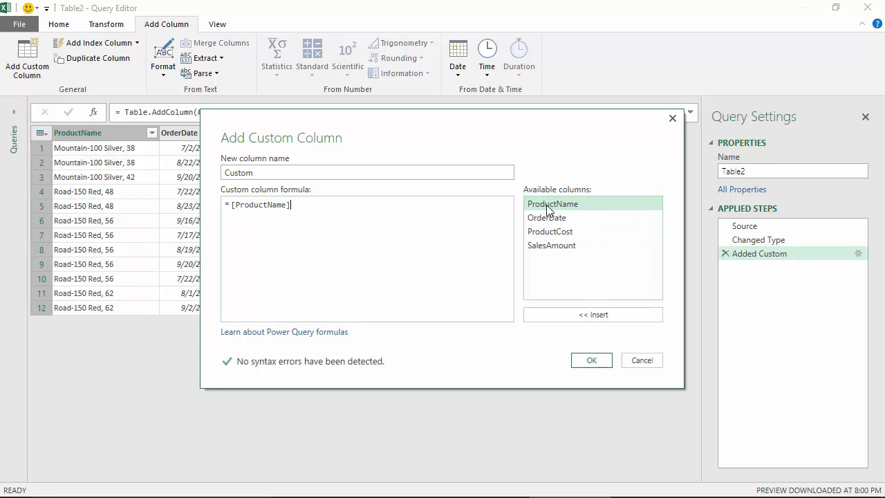
pyautogui.doubleClick(269, 175)
pyautogui.write('CopyOfProductName')
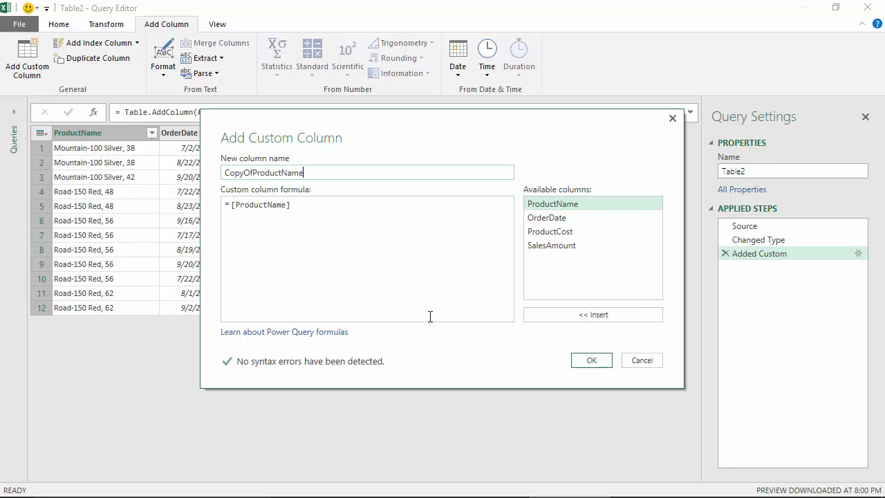
pyautogui.click(593, 360)
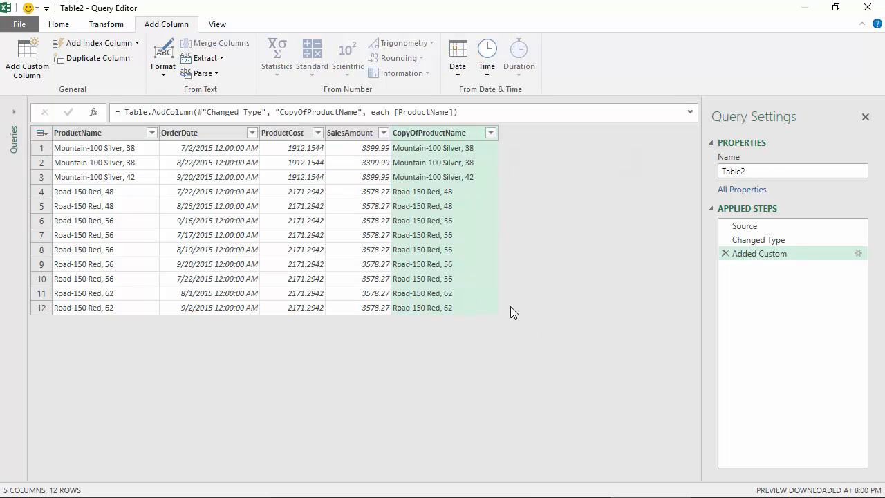
# Inspect the CopyOfProductName column's formula in the formula bar, and hide and redisplay the bar.
pyautogui.click(217, 25)
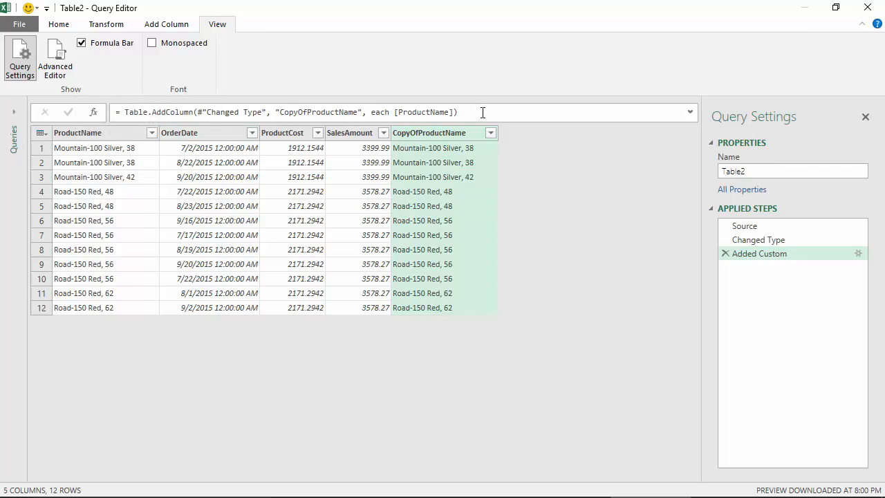
pyautogui.moveTo(483, 112); pyautogui.dragTo(124, 104)
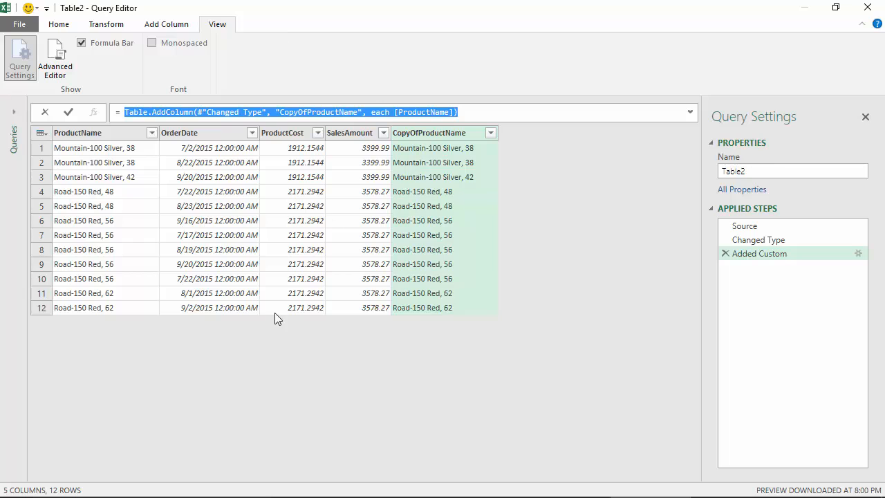
pyautogui.click(268, 360)
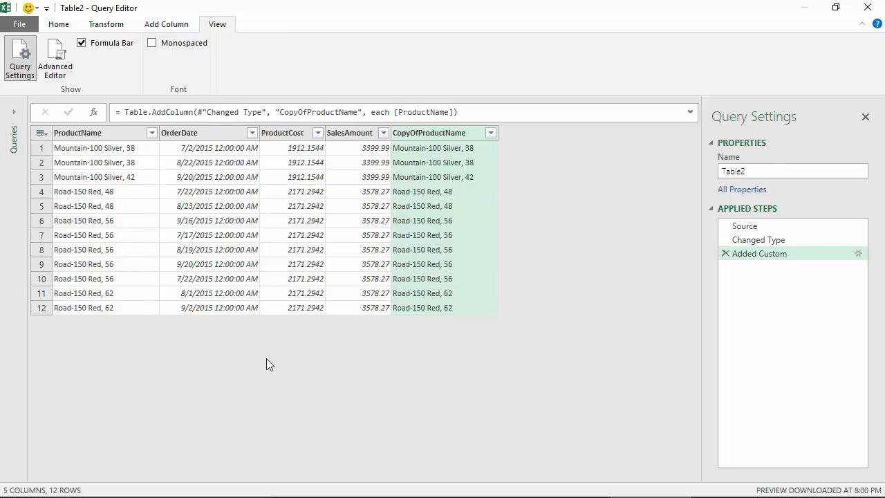
pyautogui.click(82, 43)
pyautogui.click(82, 43)
pyautogui.click(468, 113)
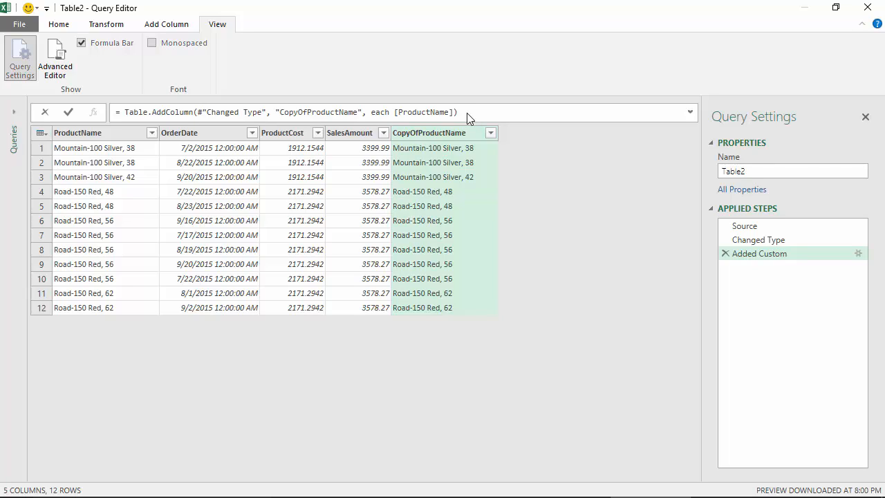
pyautogui.click(58, 25)
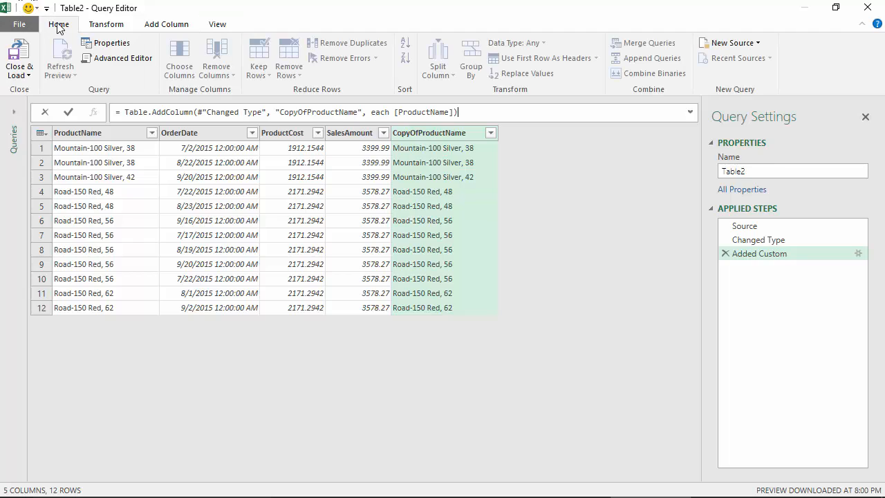
pyautogui.click(116, 24)
pyautogui.click(158, 26)
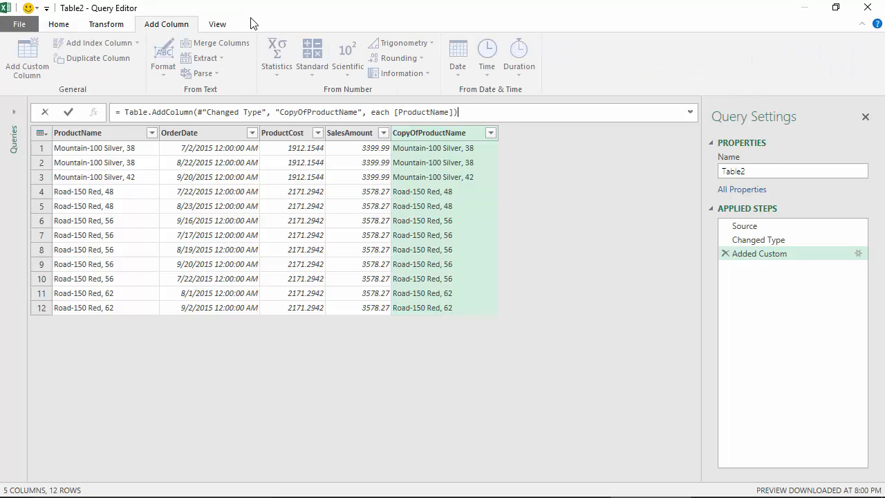
pyautogui.click(221, 25)
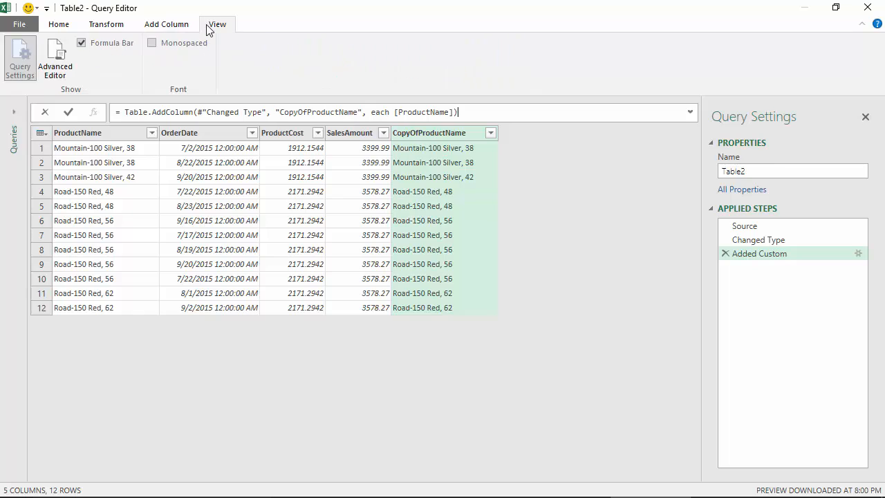
pyautogui.click(59, 25)
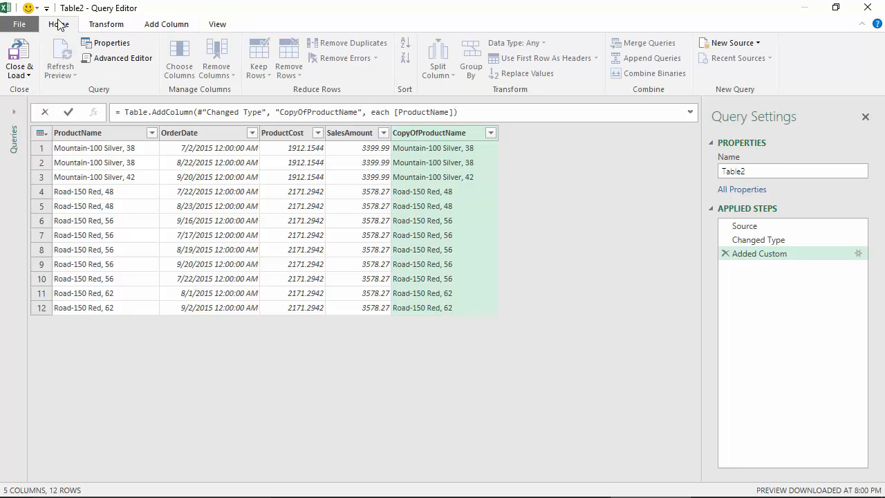
# Expand the list of queries and select the Table2 query.
pyautogui.click(15, 116)
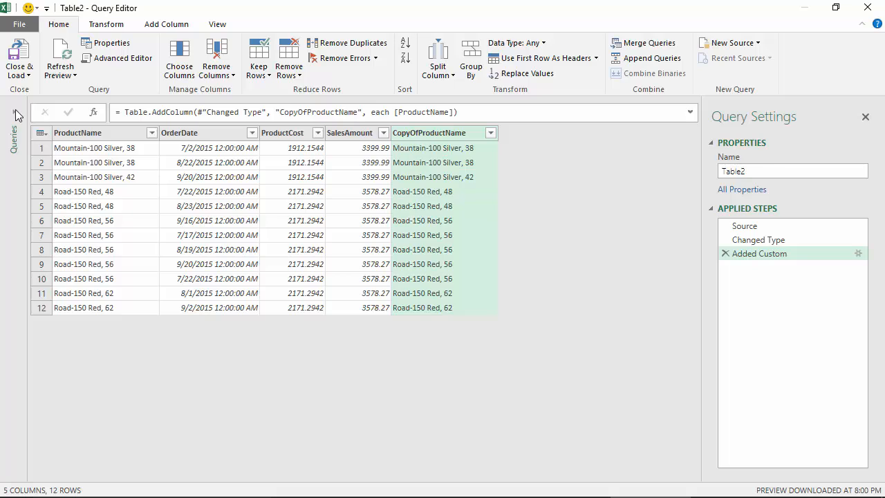
pyautogui.click(12, 114)
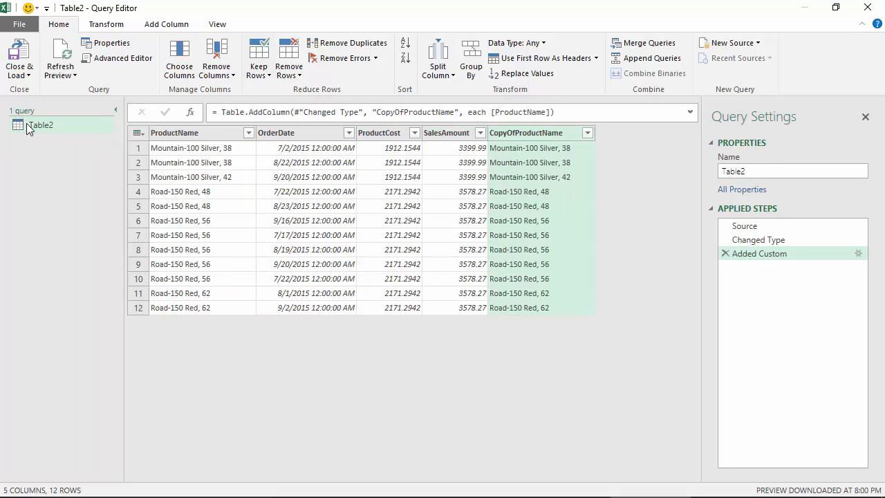
pyautogui.click(30, 128)
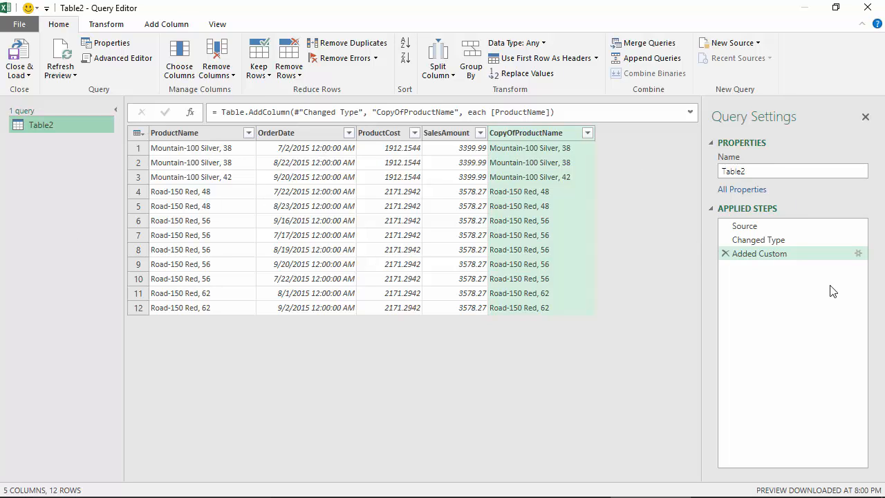
# Review the formulas of the Source and Changed Type steps, and try inserting a step after Changed Type.
pyautogui.click(752, 227)
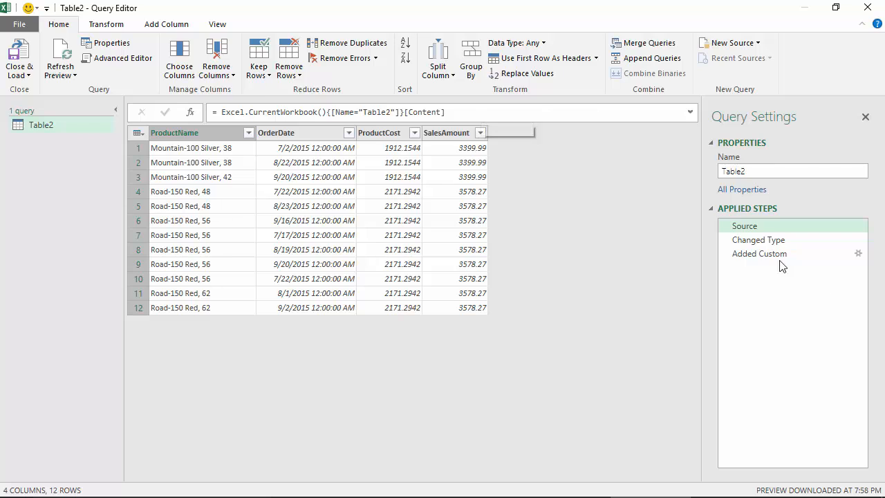
pyautogui.click(770, 241)
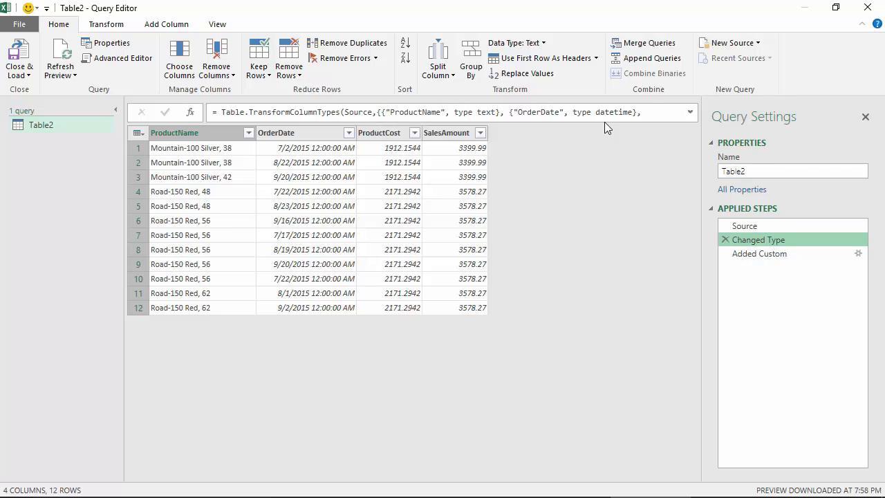
pyautogui.click(651, 114)
pyautogui.press('End')
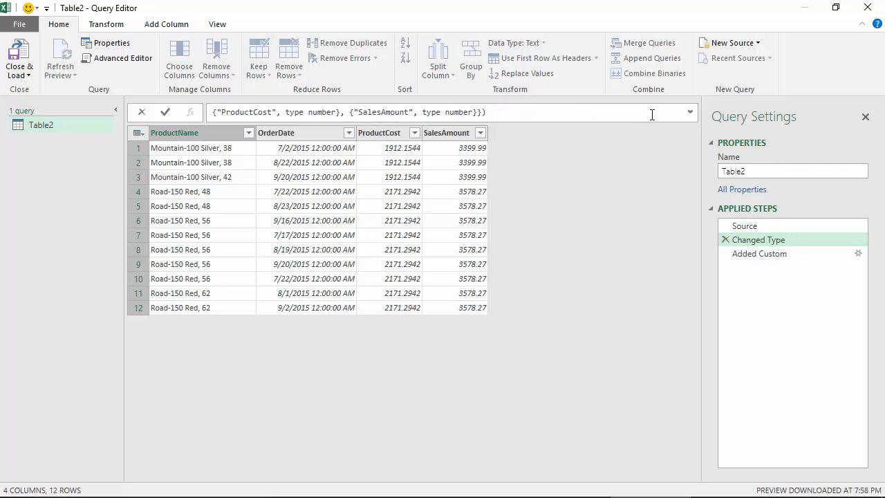
pyautogui.press('Up')
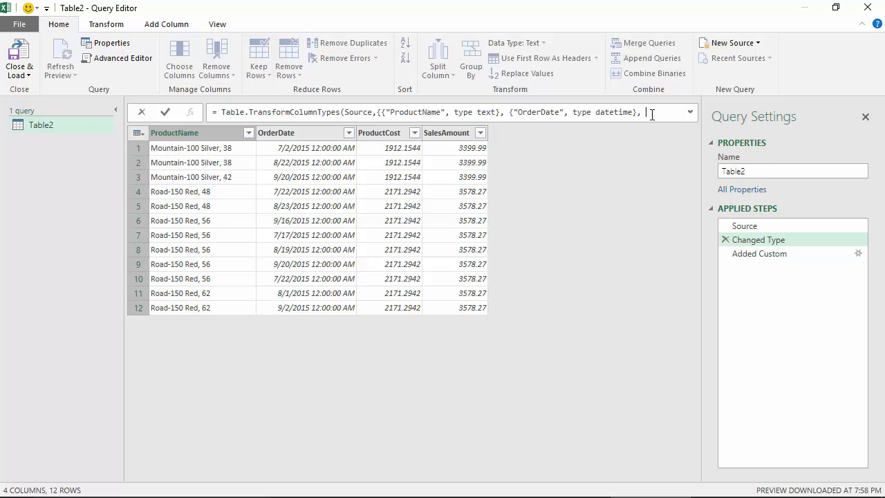
pyautogui.click(166, 116)
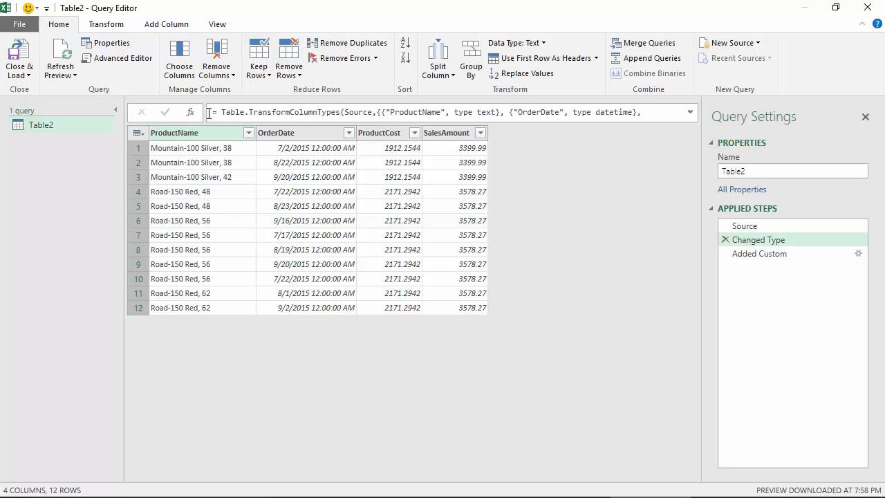
pyautogui.click(191, 114)
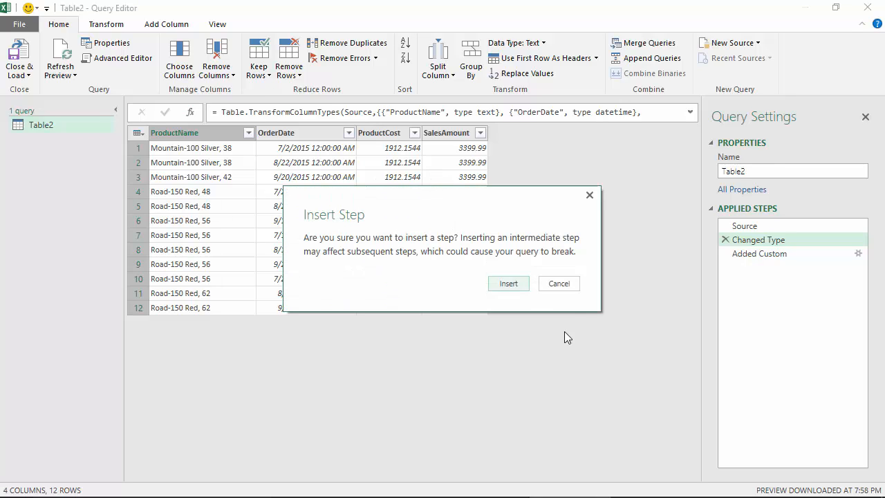
pyautogui.click(559, 284)
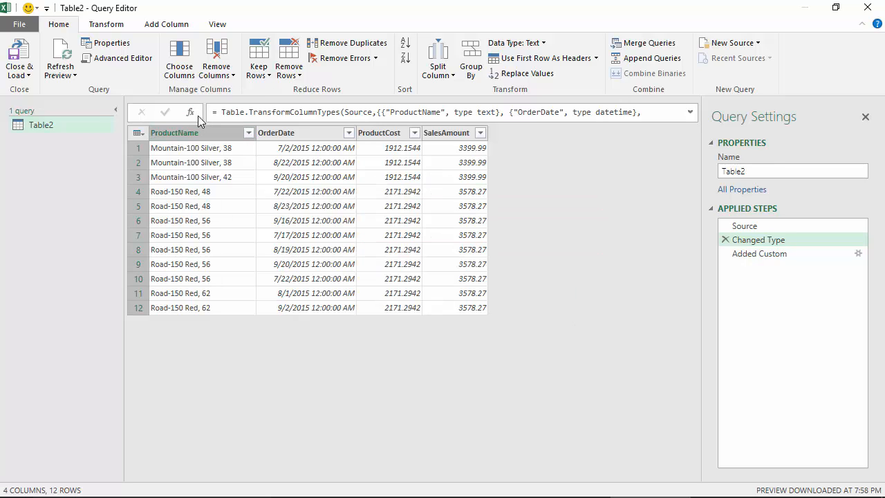
# Insert a new custom step directly after the Changed Type step in the applied steps.
pyautogui.click(240, 112)
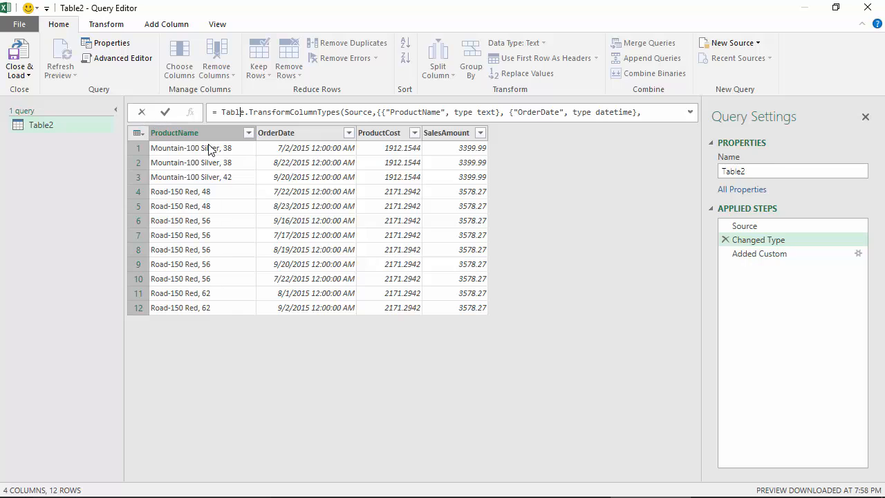
pyautogui.click(749, 245)
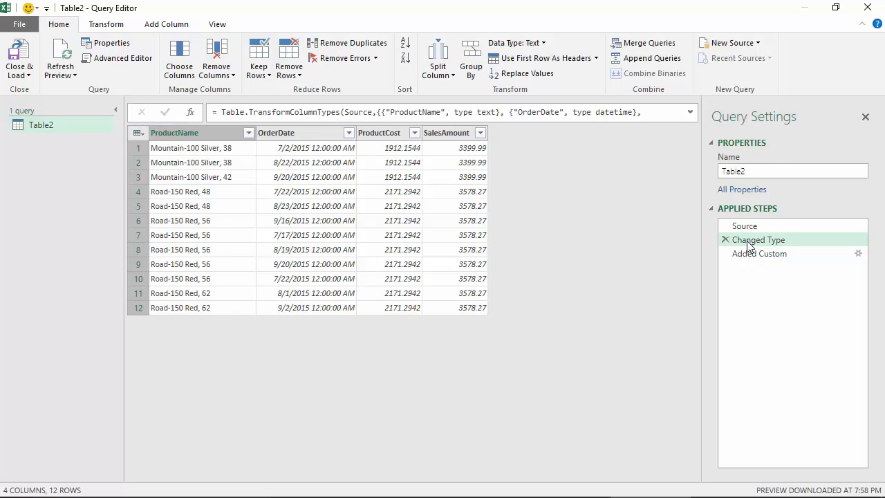
pyautogui.click(190, 112)
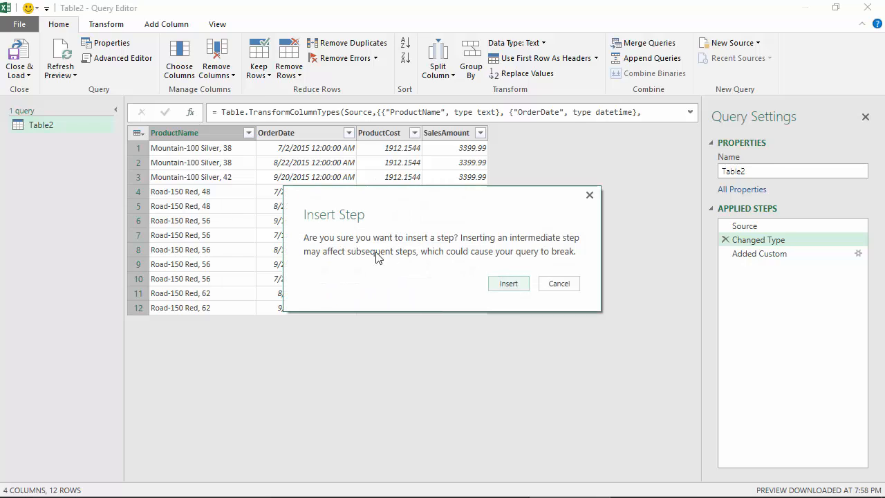
pyautogui.click(510, 284)
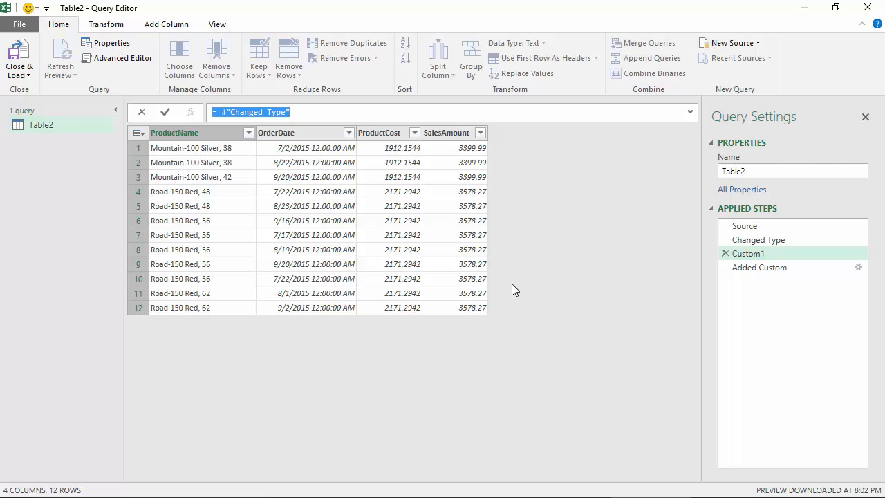
# Delete the Custom1 step from the applied steps and confirm the deletion.
pyautogui.click(726, 254)
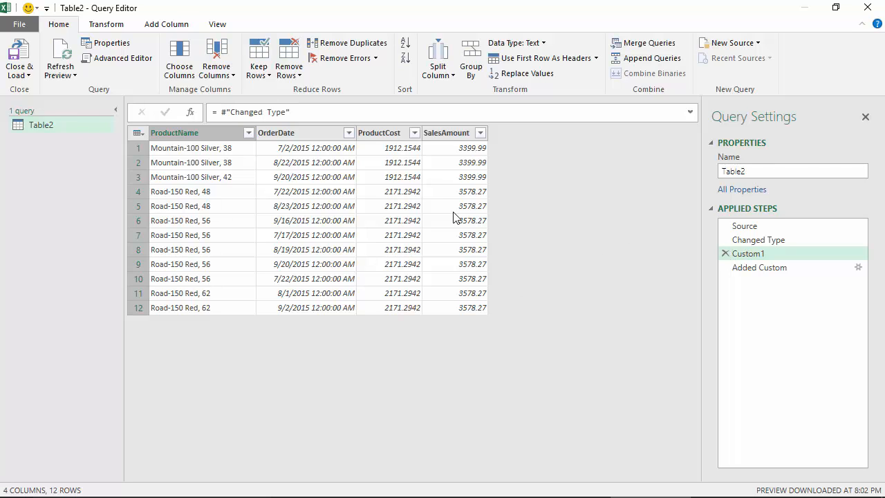
pyautogui.click(726, 254)
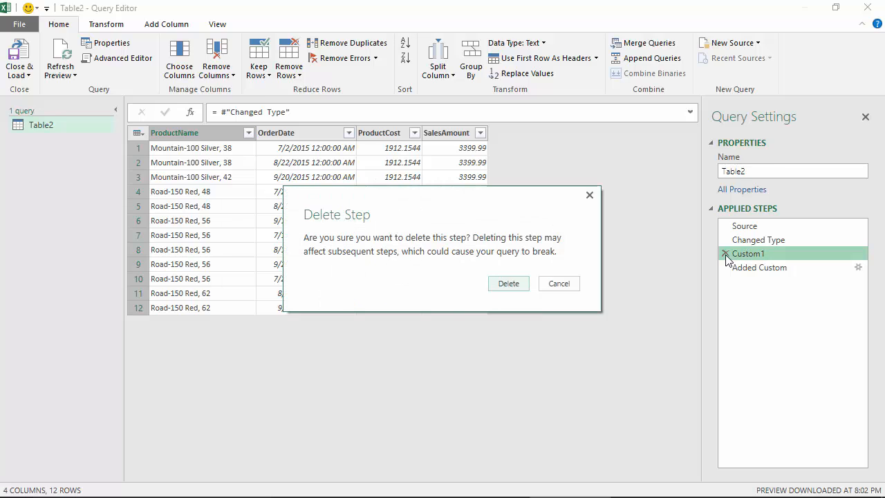
pyautogui.click(514, 286)
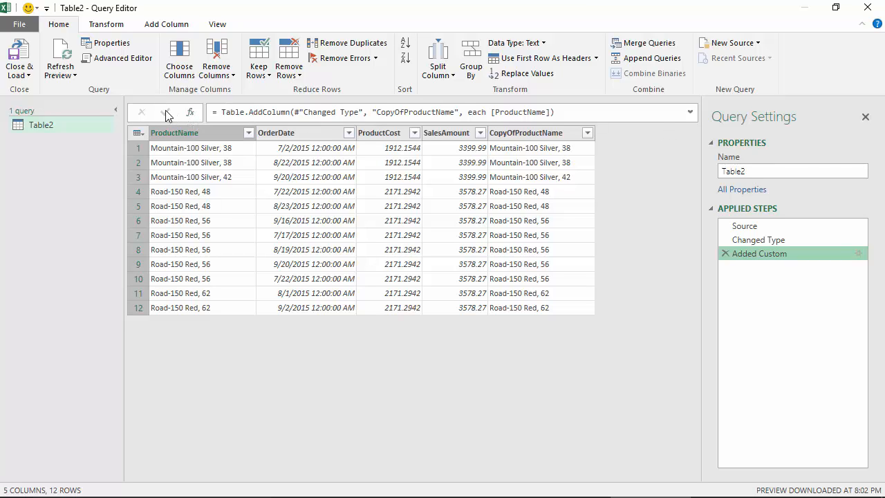
# Expand the formula bar and review the full formulas of the Changed Type and Added Custom steps.
pyautogui.click(690, 113)
pyautogui.click(508, 143)
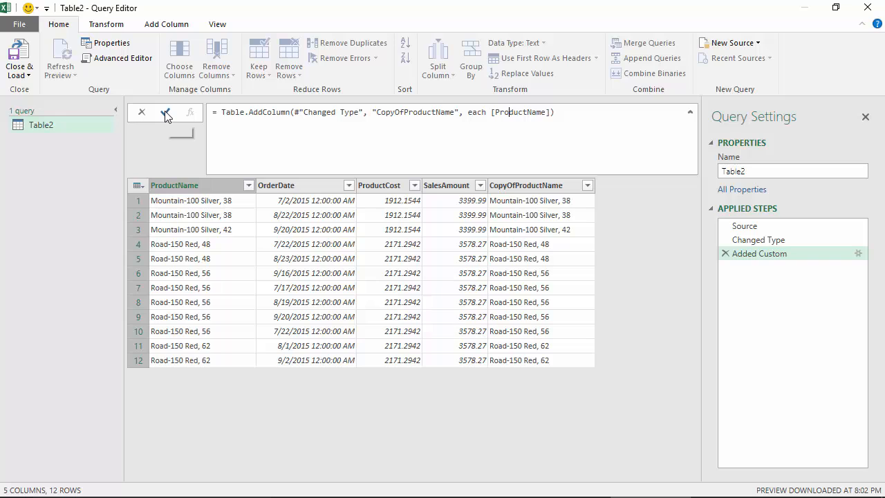
pyautogui.click(597, 133)
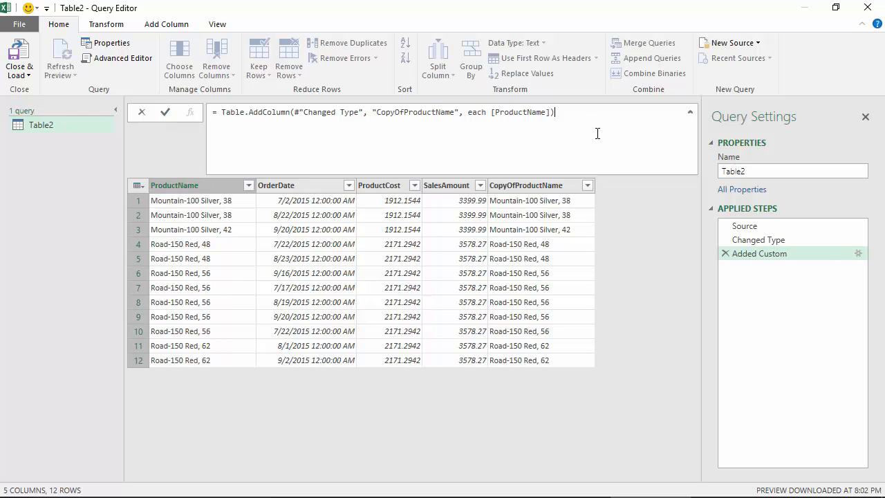
pyautogui.click(769, 241)
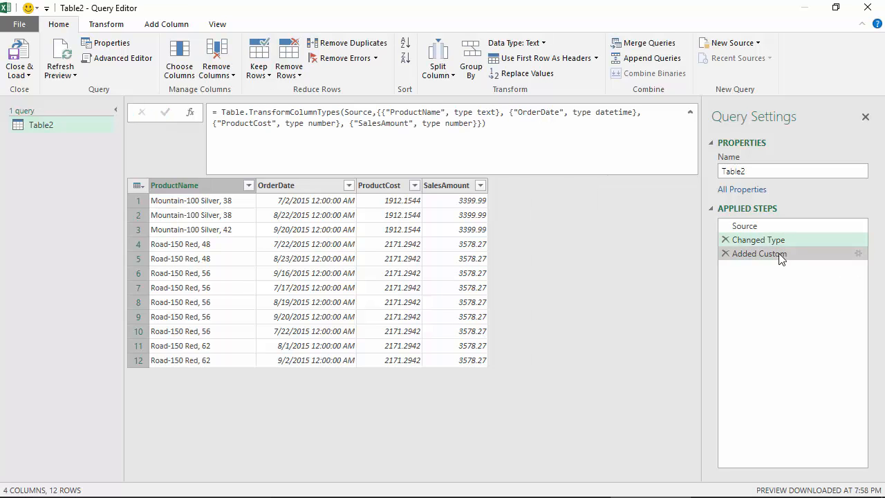
pyautogui.click(779, 253)
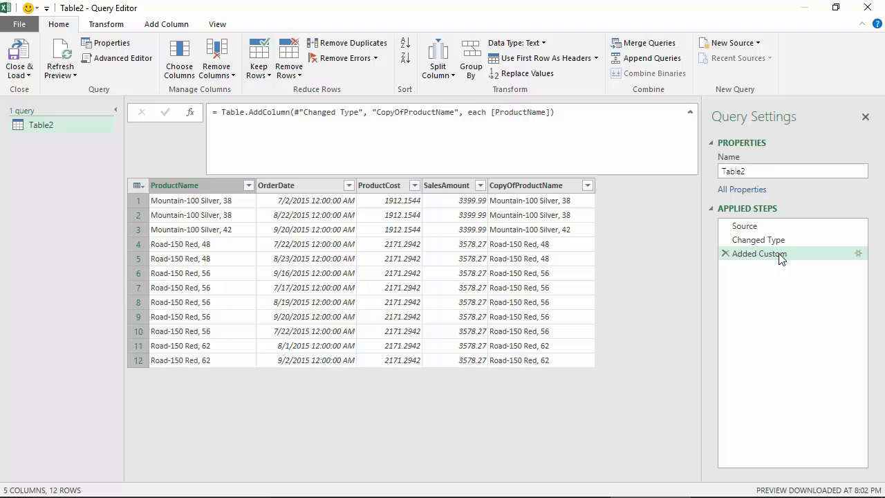
# Review the Added Custom step's column name and formula in its settings, accept them, and collapse the formula bar.
pyautogui.rightClick(859, 254)
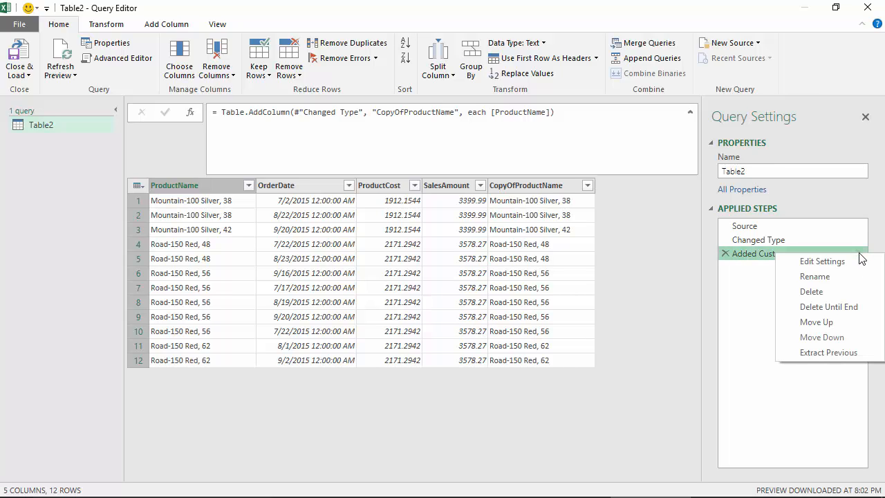
pyautogui.click(822, 261)
pyautogui.click(346, 211)
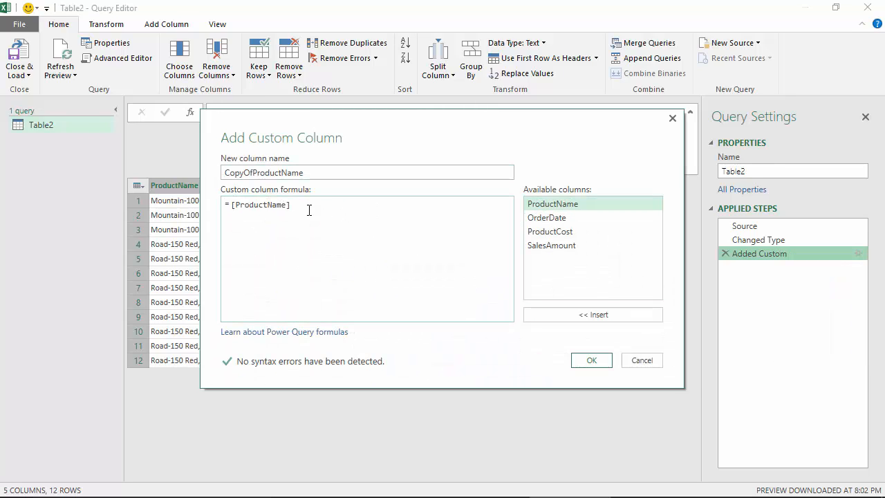
pyautogui.click(592, 360)
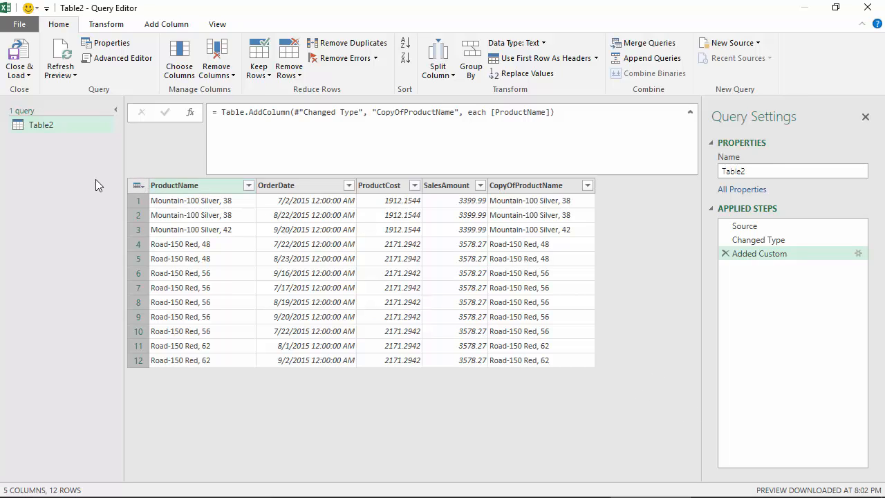
pyautogui.click(690, 112)
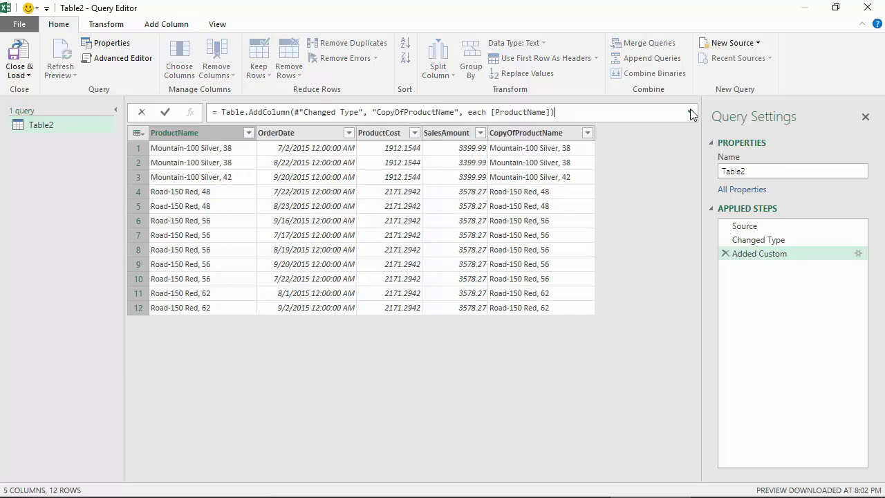